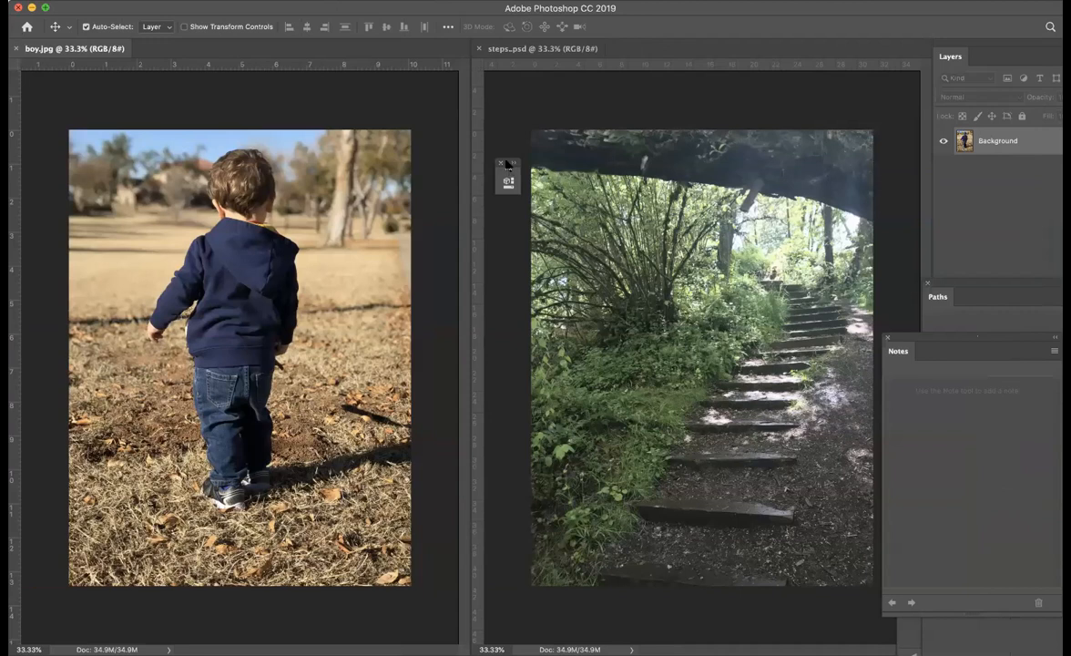
- Create an 8.5 × 11 inch, 300 pixels/inch CMYK document with transparent background contents, and close the steps..psd image
drag(508, 170, 981, 202)
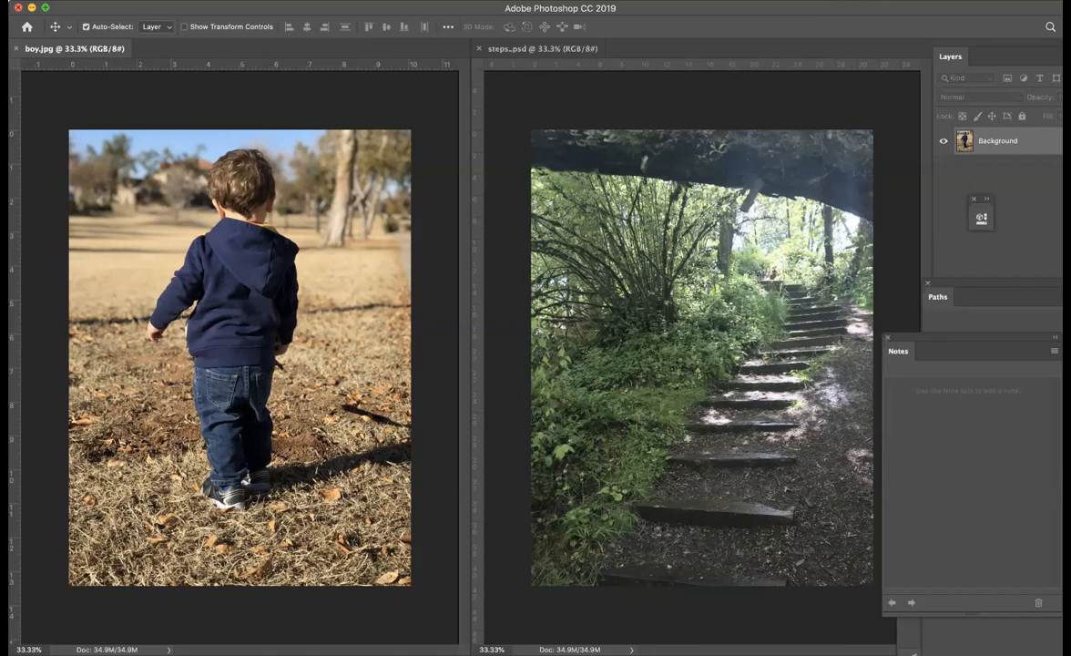
click(50, 1)
click(55, 7)
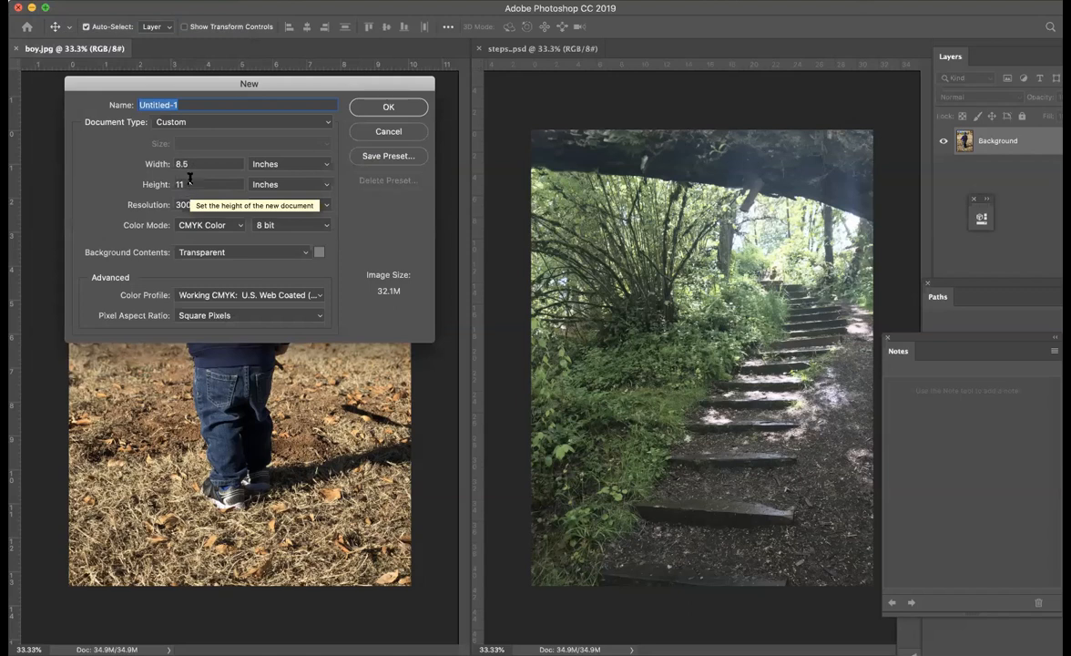
click(326, 164)
click(327, 161)
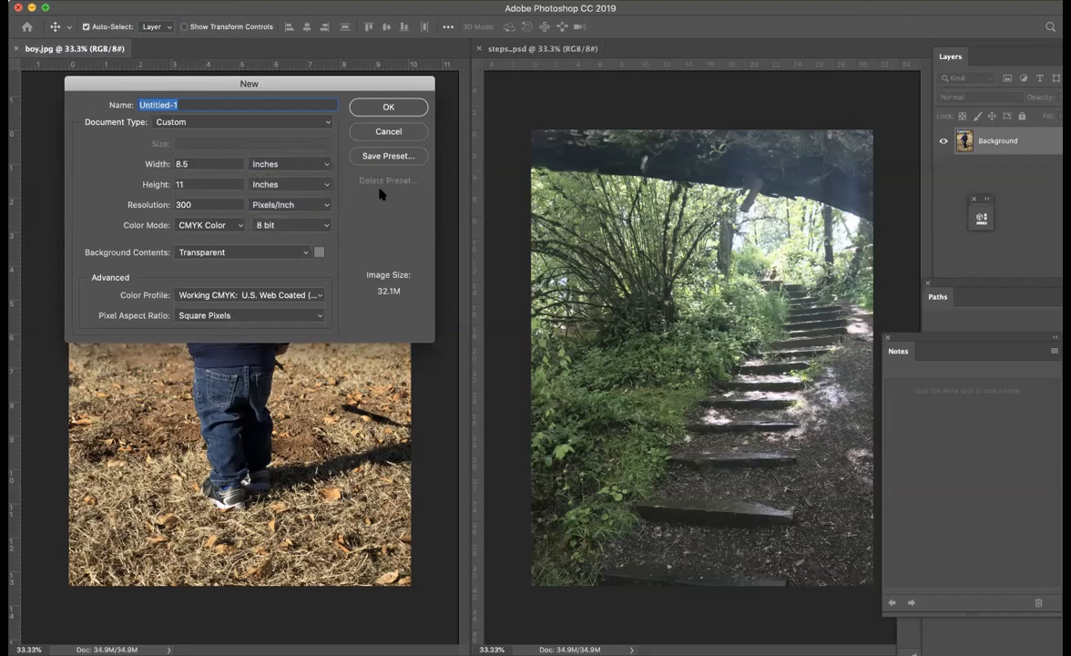
click(325, 184)
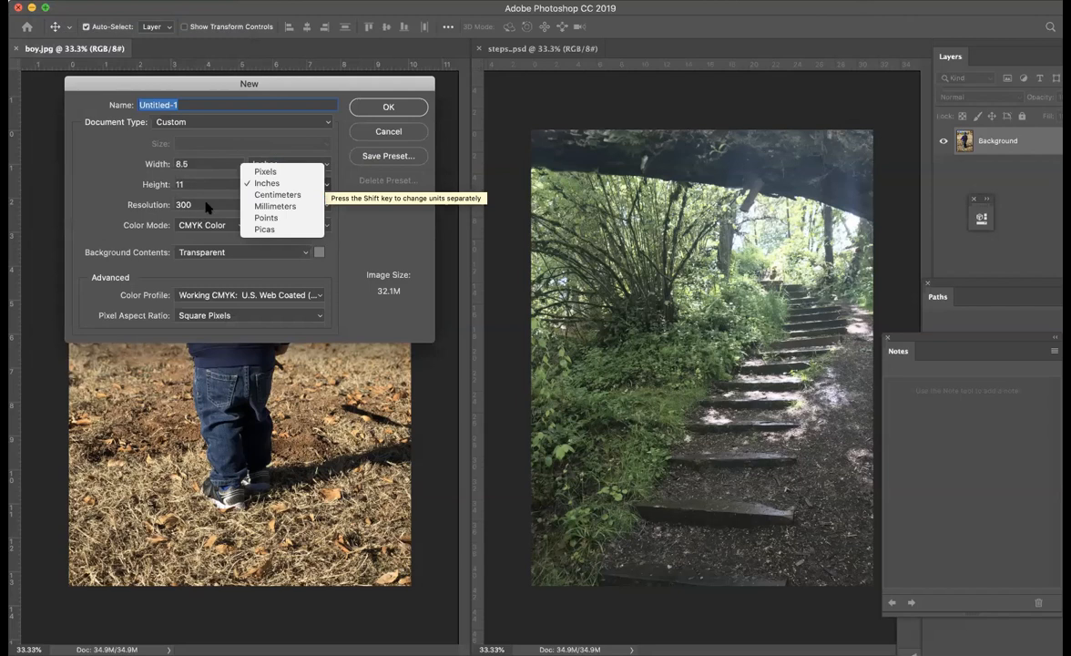
click(361, 219)
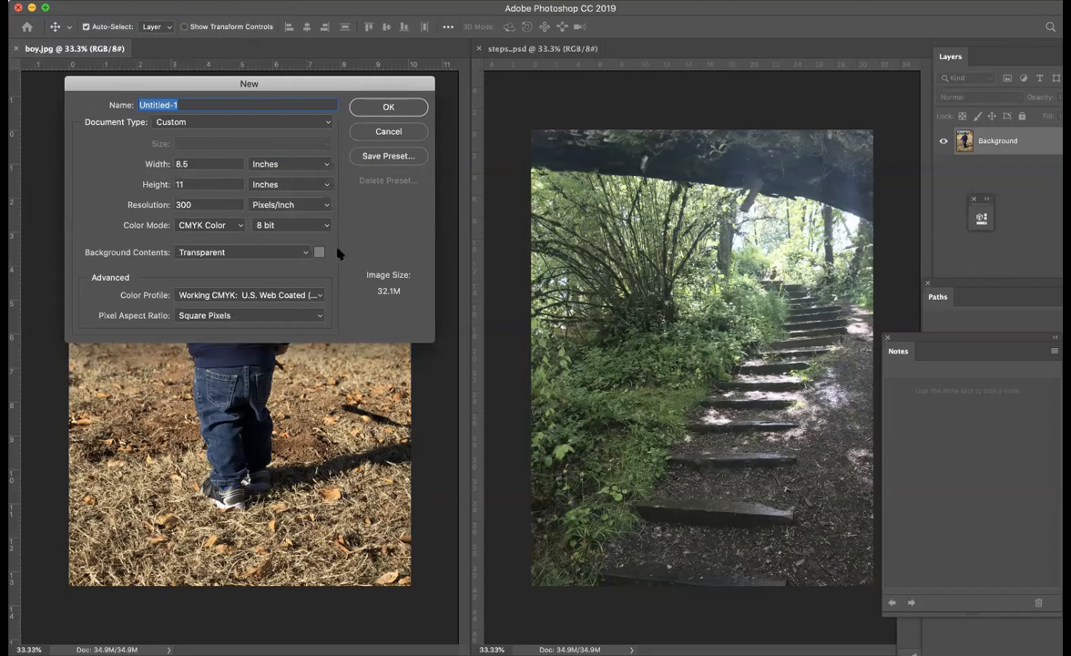
click(388, 108)
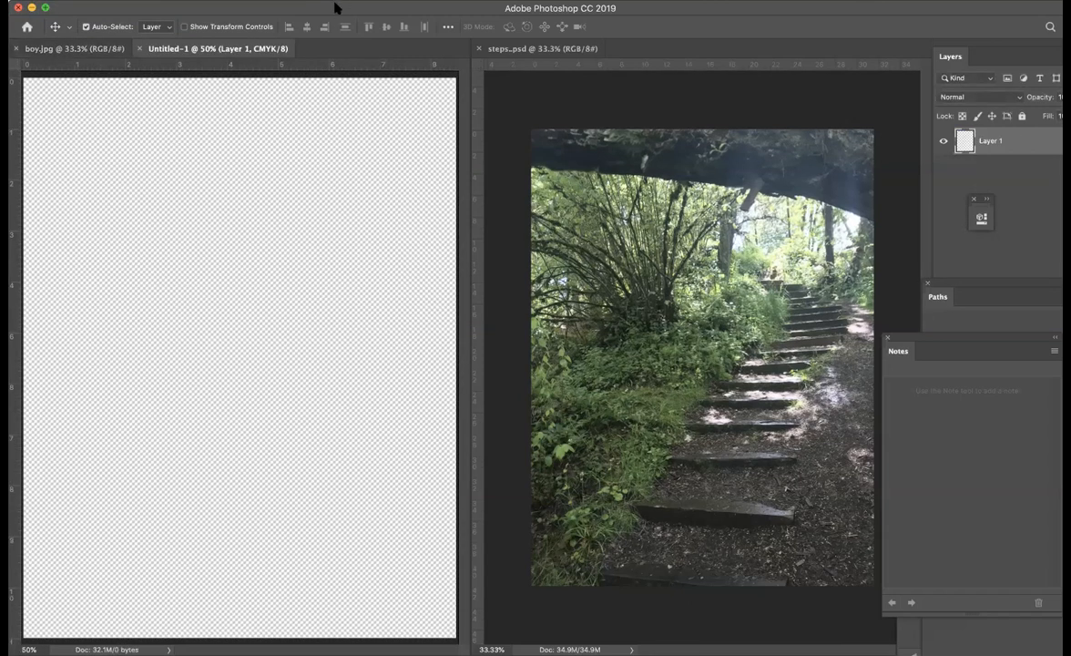
click(478, 49)
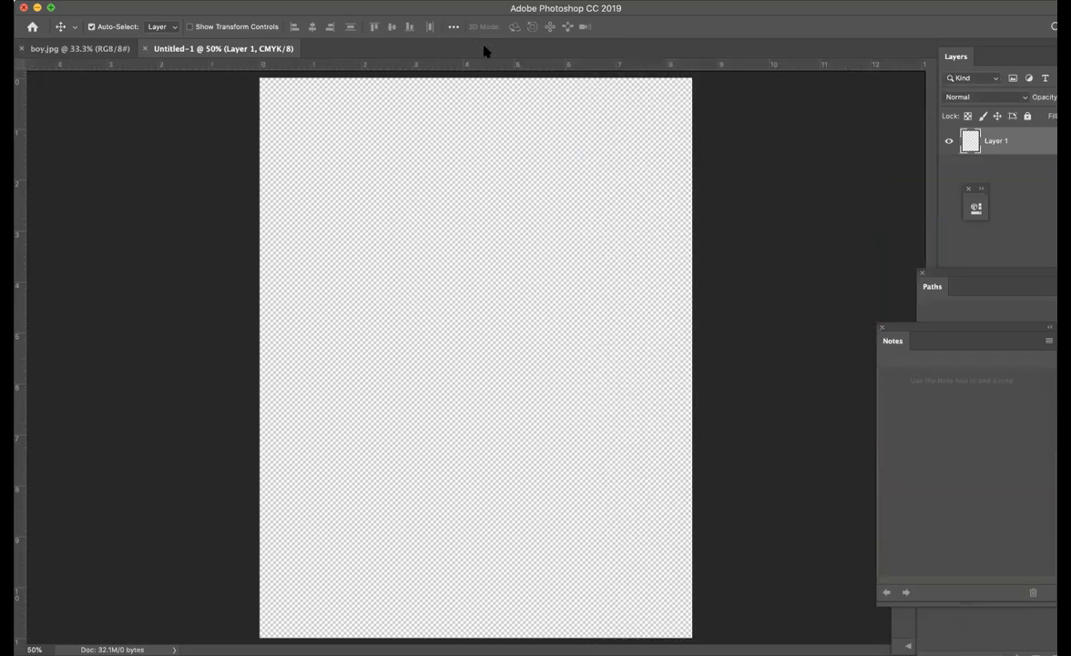
drag(326, 8, 298, 8)
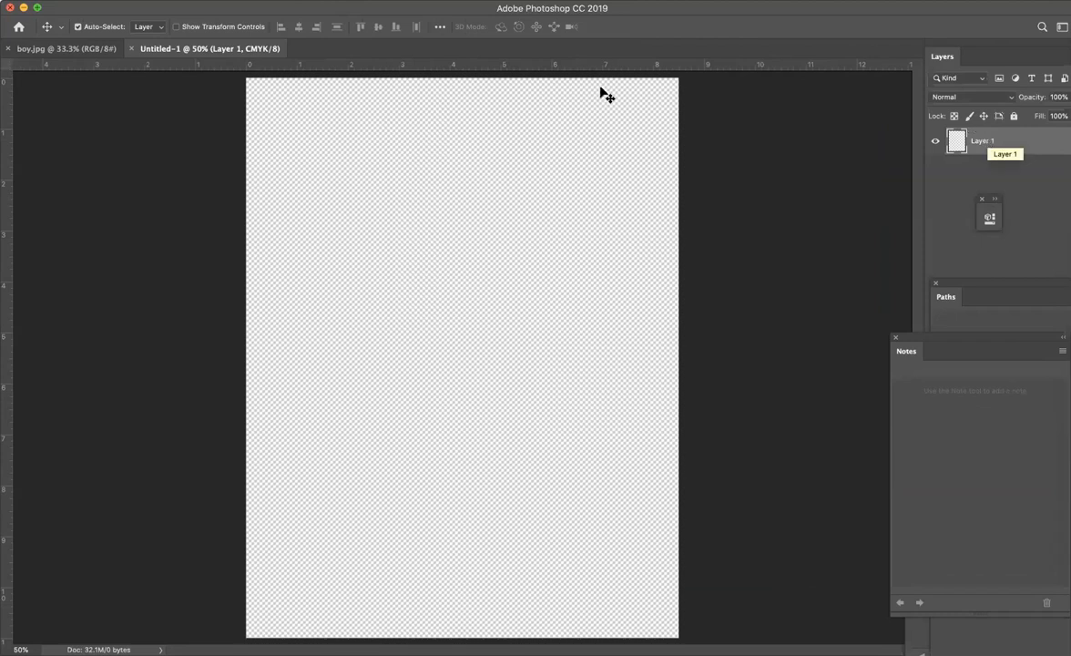
- Place boy.jpg from the Blend folder as an embedded image in the new document
click(53, 0)
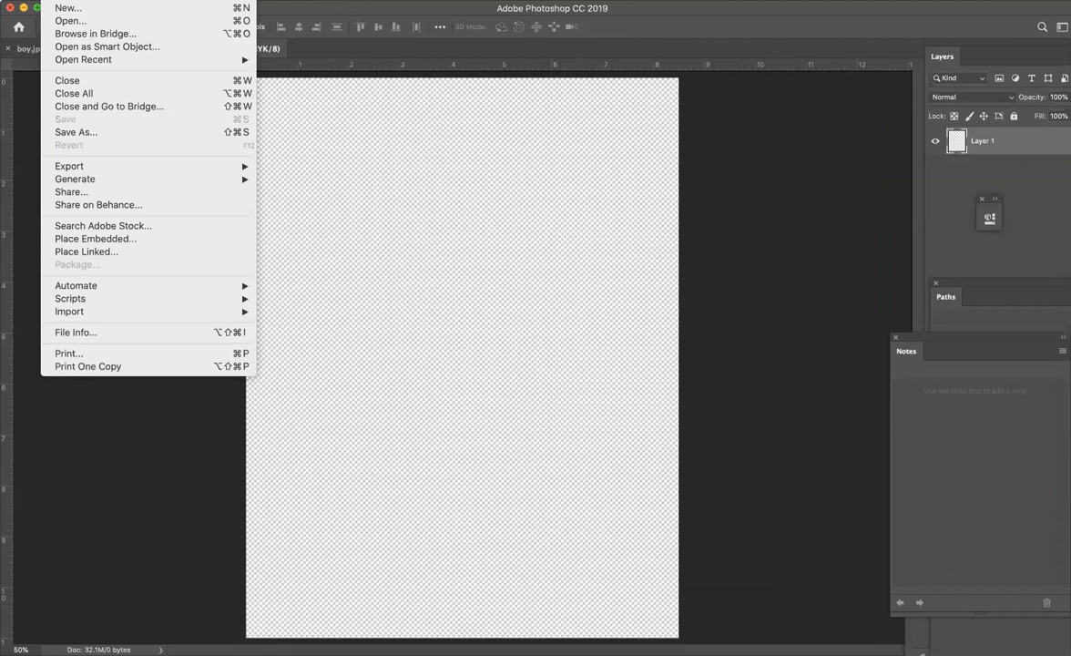
click(125, 242)
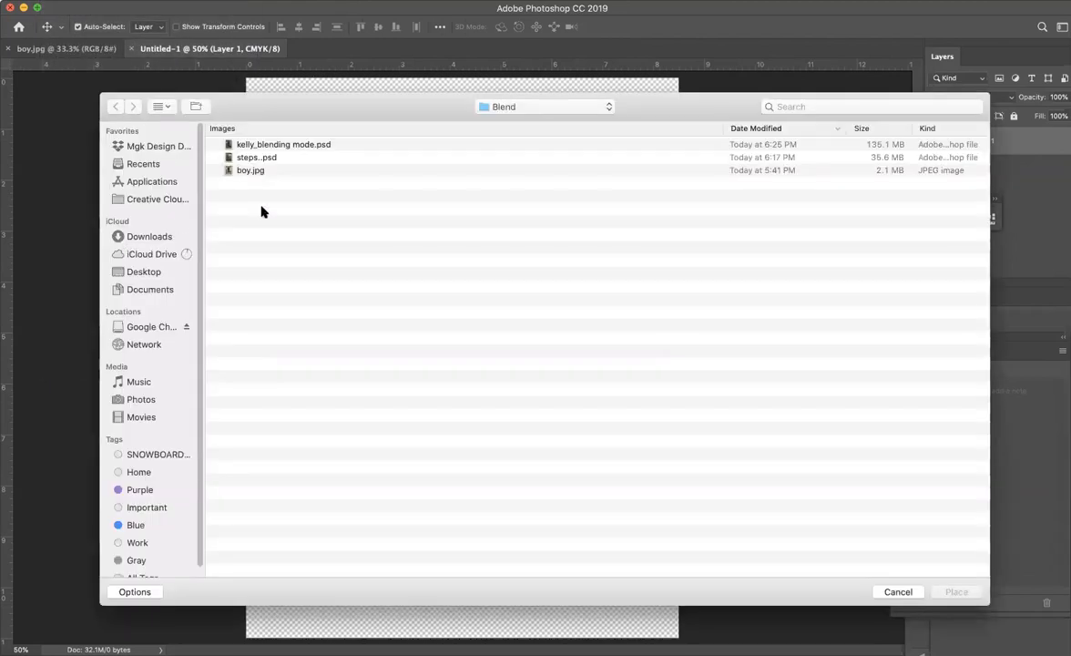
click(248, 169)
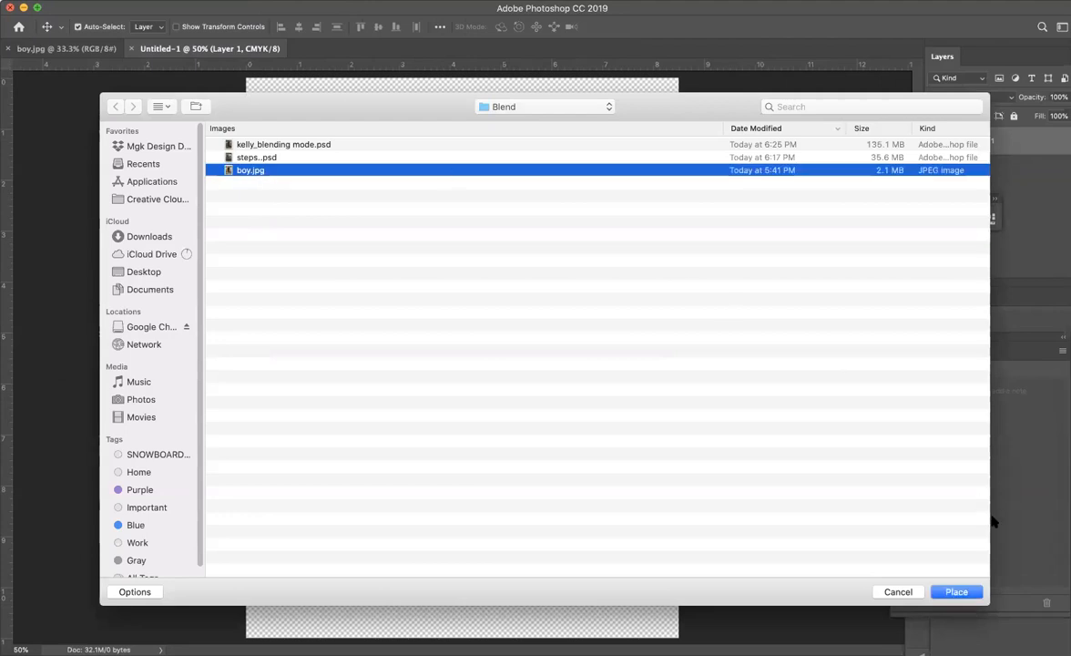
click(952, 590)
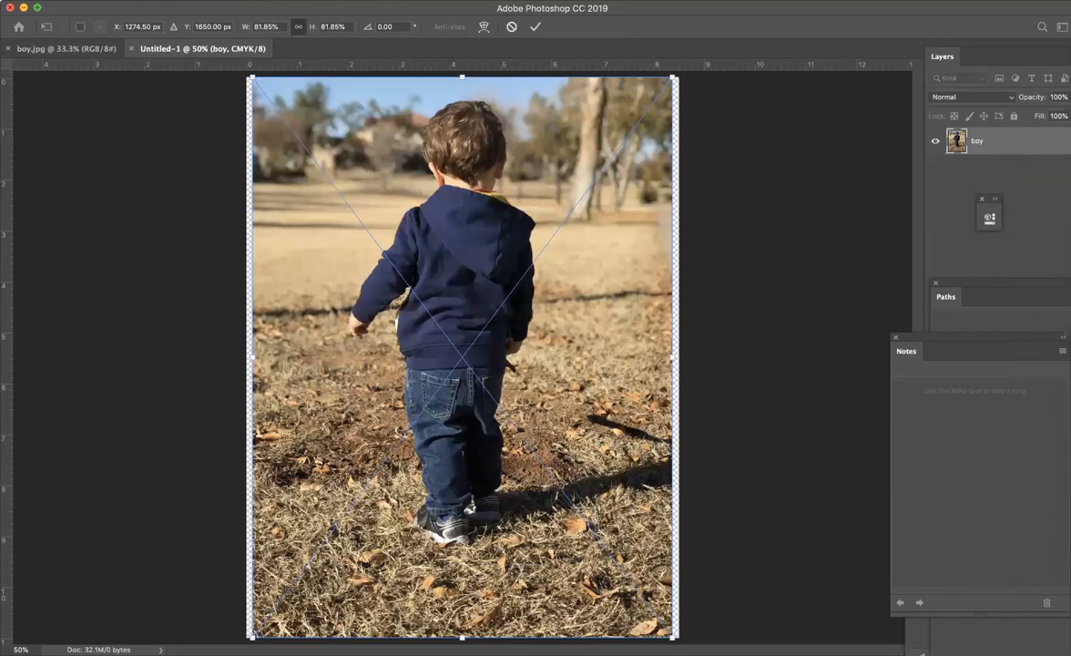
- Scale the placed boy image proportionally to about 86% so that it covers the whole canvas, and commit it
drag(674, 637, 682, 648)
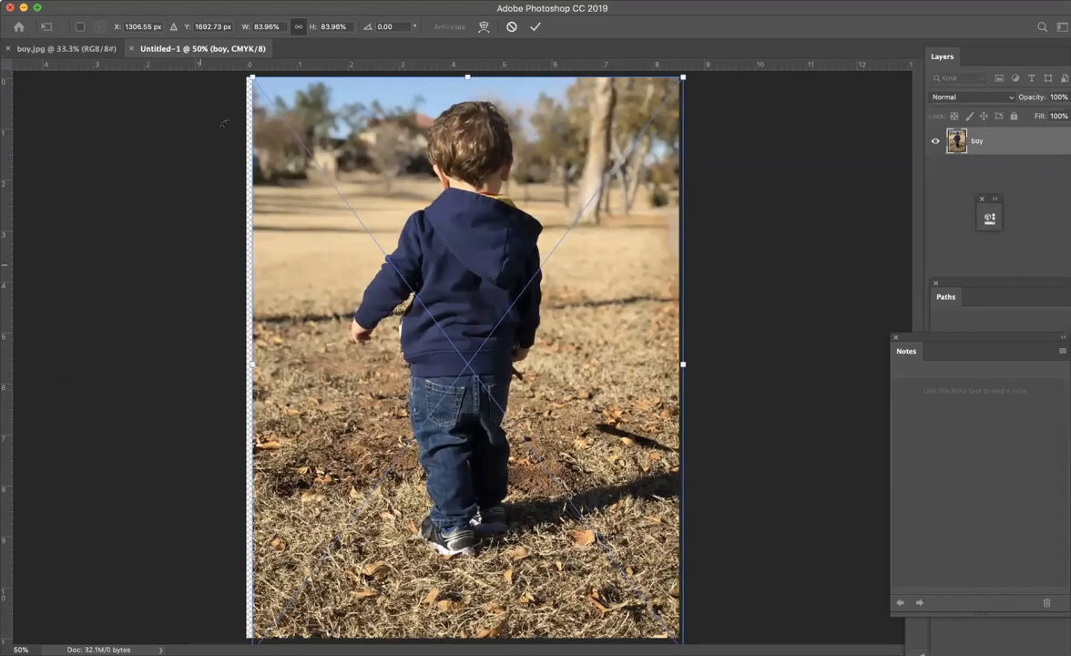
drag(251, 76, 235, 67)
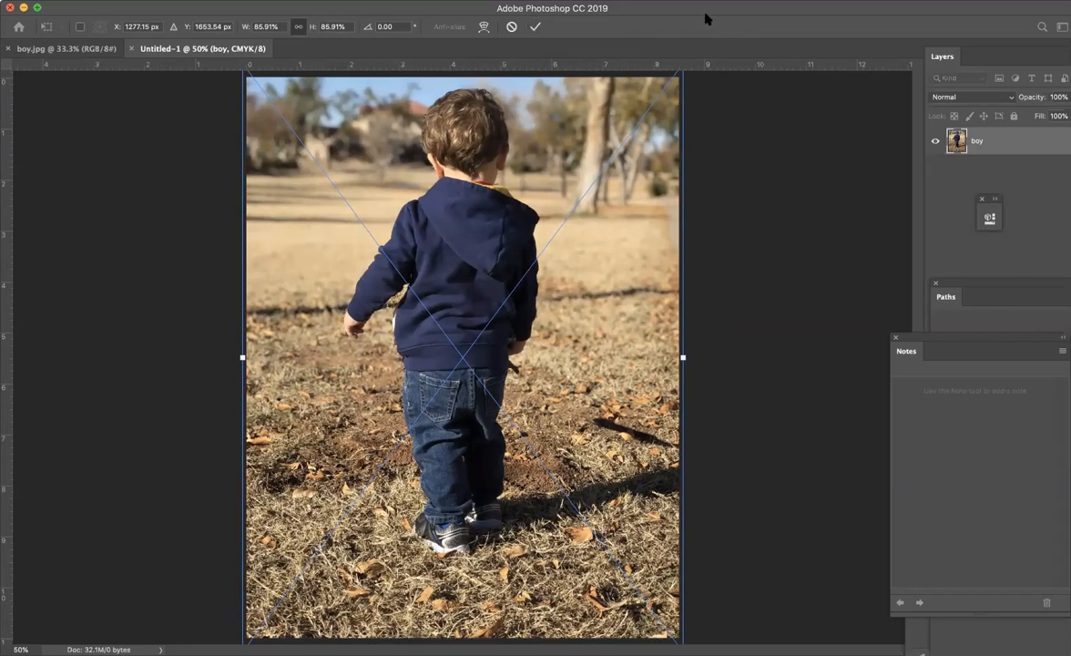
click(535, 27)
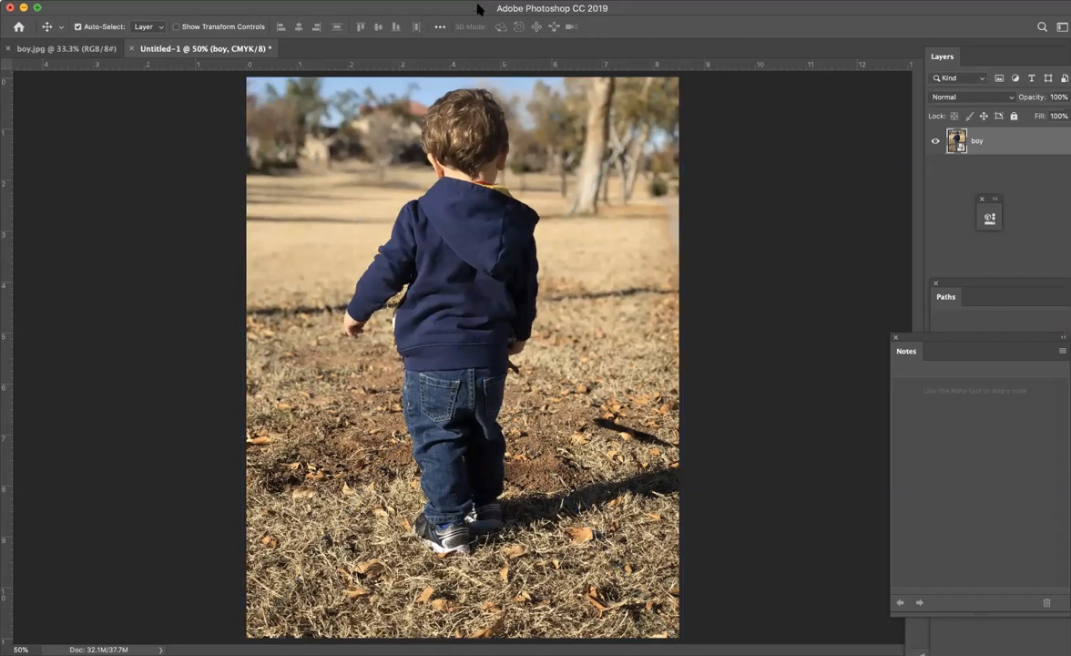
- Undock the Layers panel and add a new layer named steps above the boy layer
drag(479, 7, 443, 6)
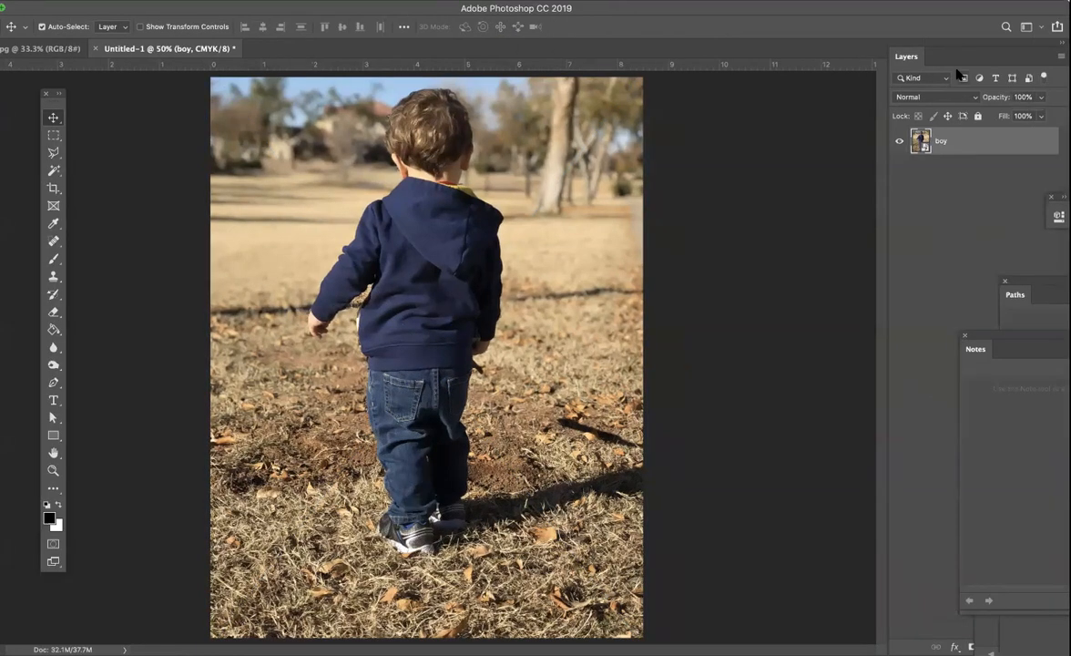
drag(959, 53, 739, 97)
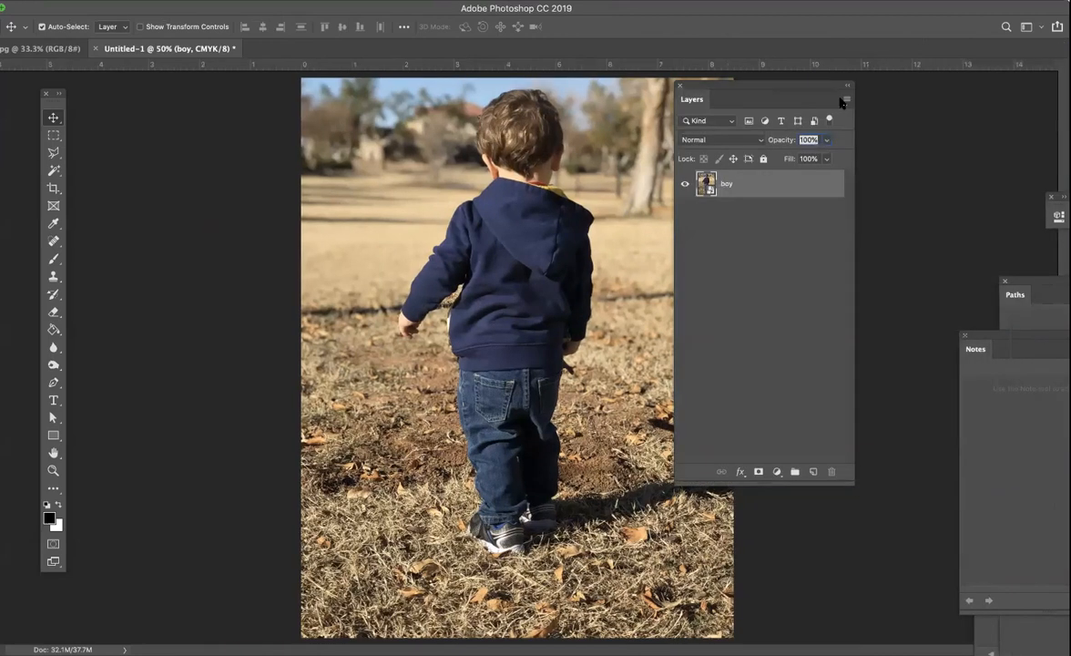
click(845, 100)
click(860, 105)
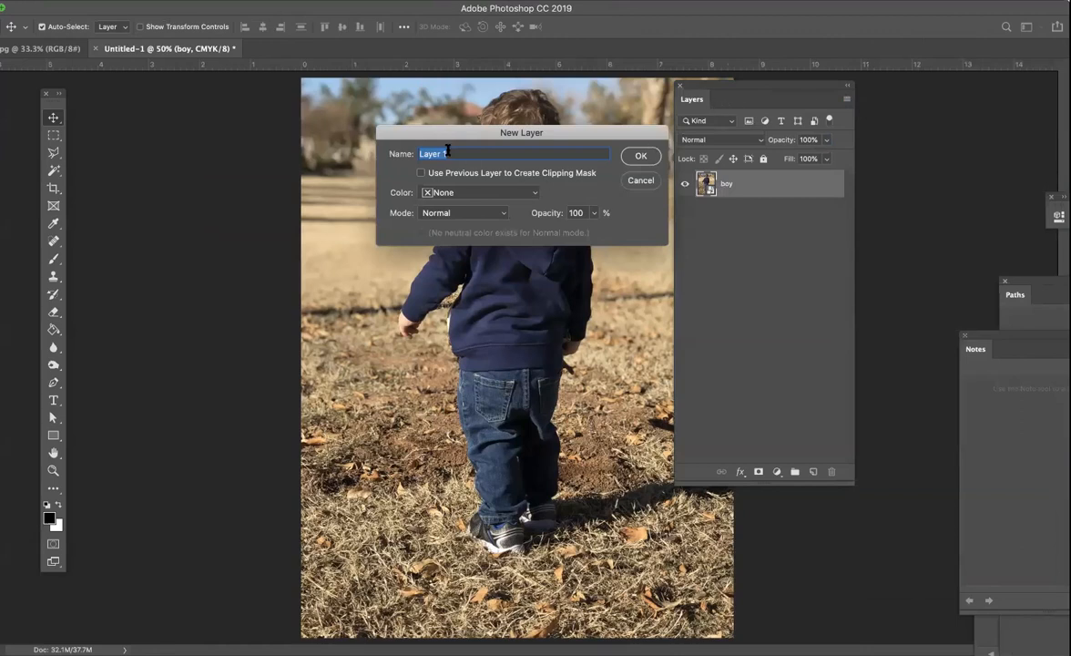
text(steps)
click(641, 156)
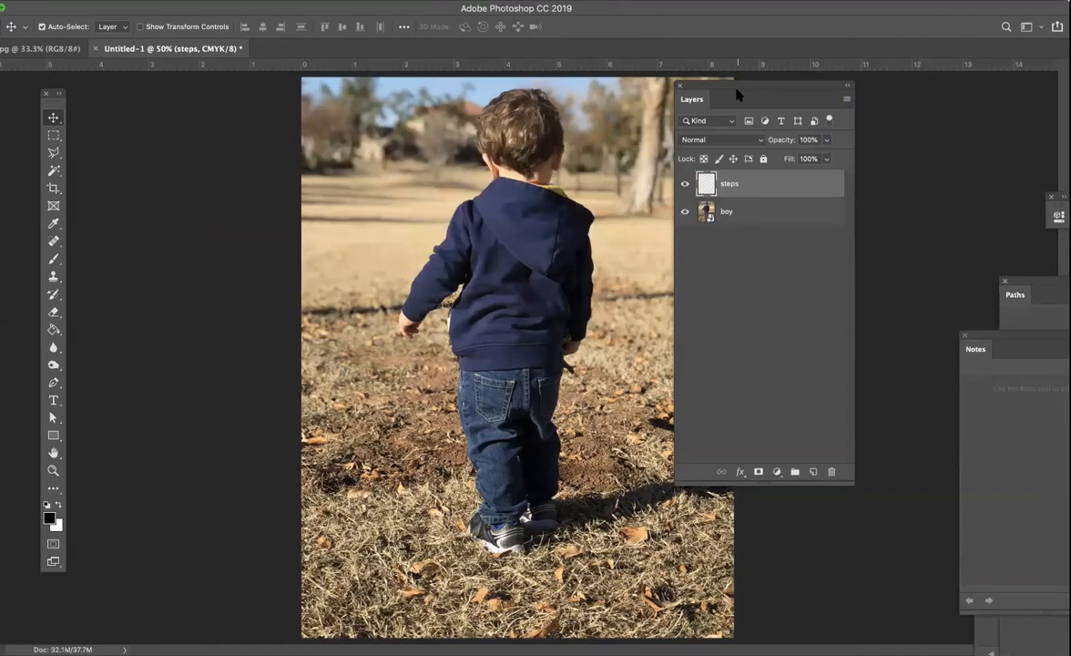
drag(744, 85, 867, 84)
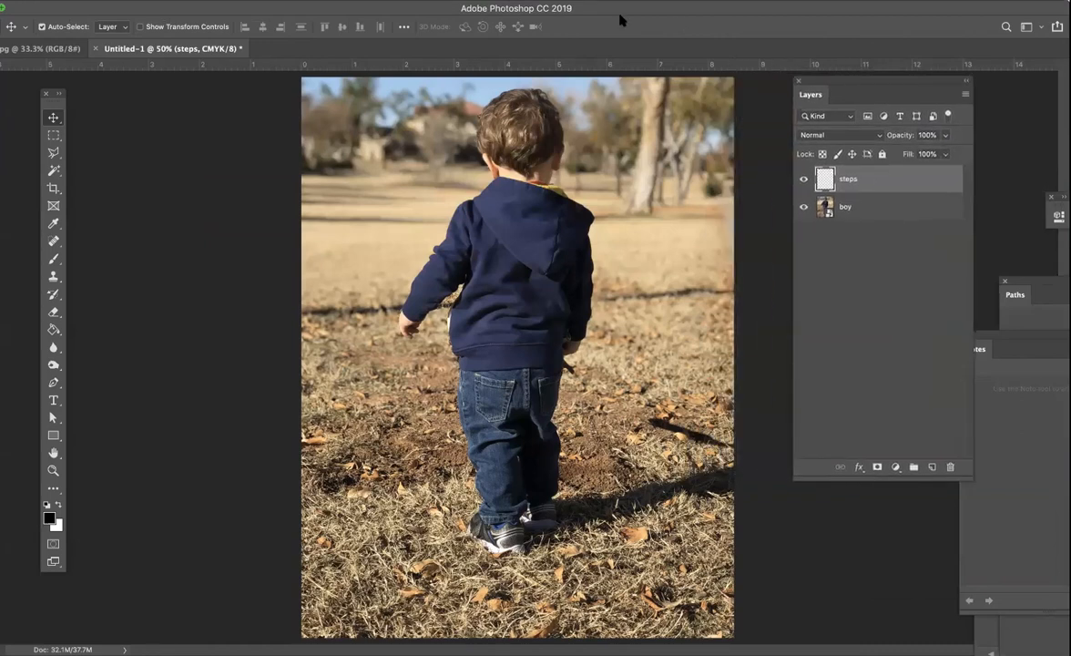
- Place steps..psd from the Blend folder as an embedded image on the steps layer
click(125, 1)
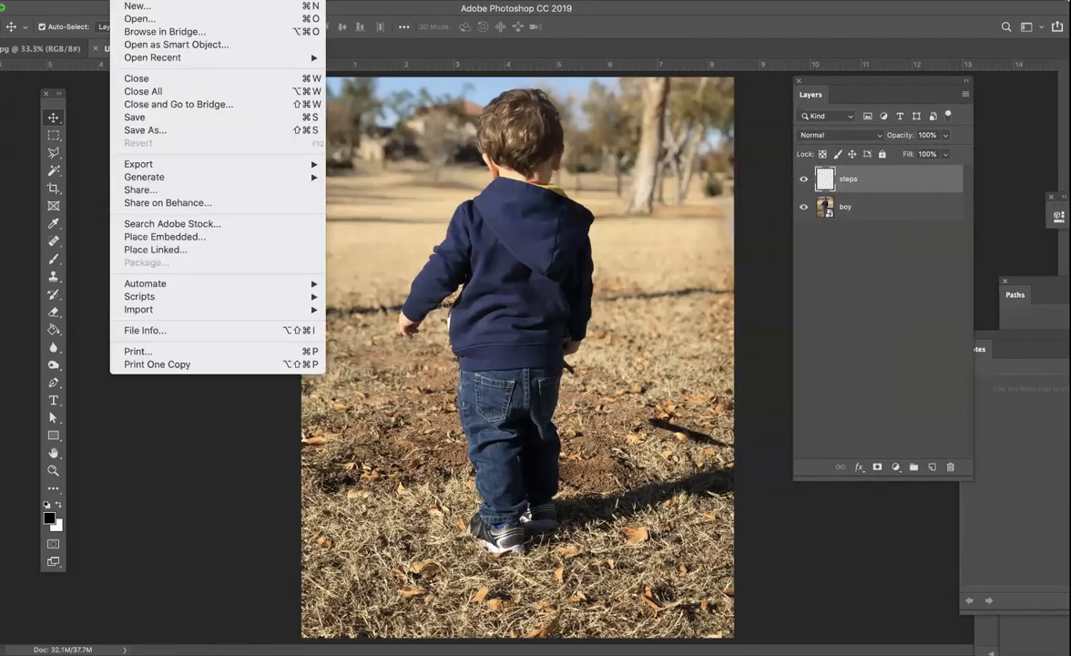
click(213, 237)
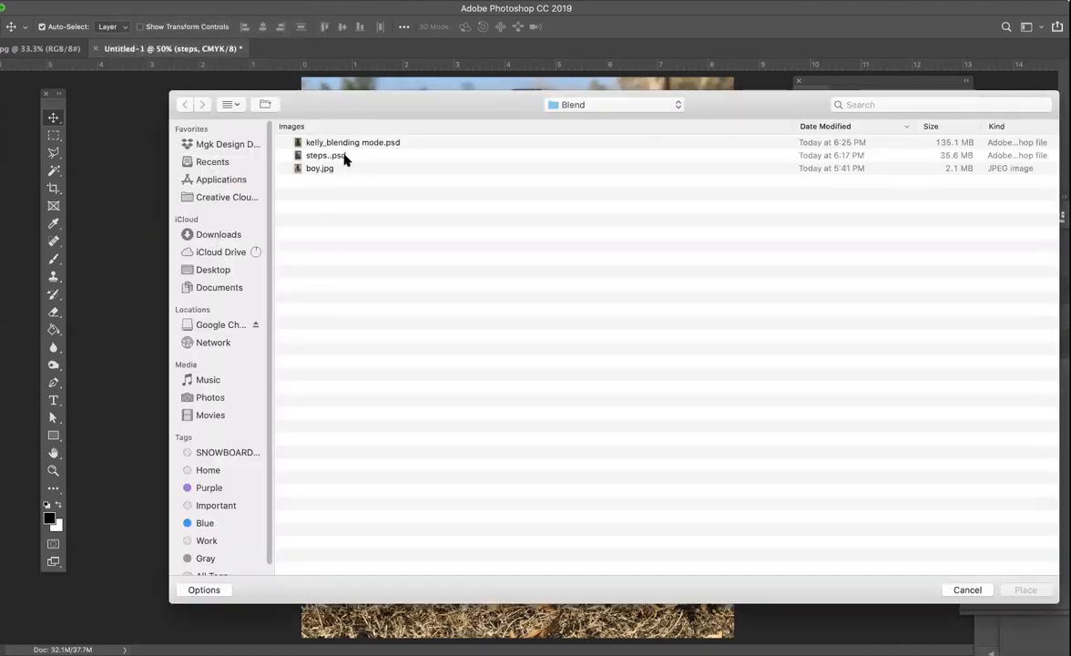
click(321, 155)
click(1027, 590)
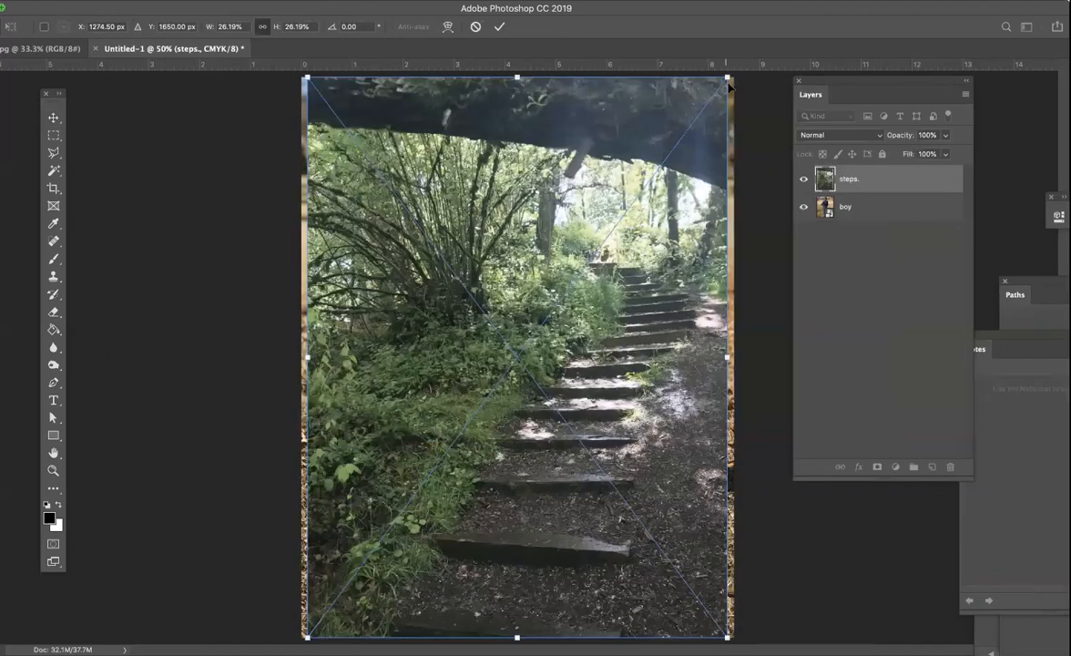
- Enlarge the placed steps image to about 31% so that it extends past the canvas, and commit it
key(super+minus)
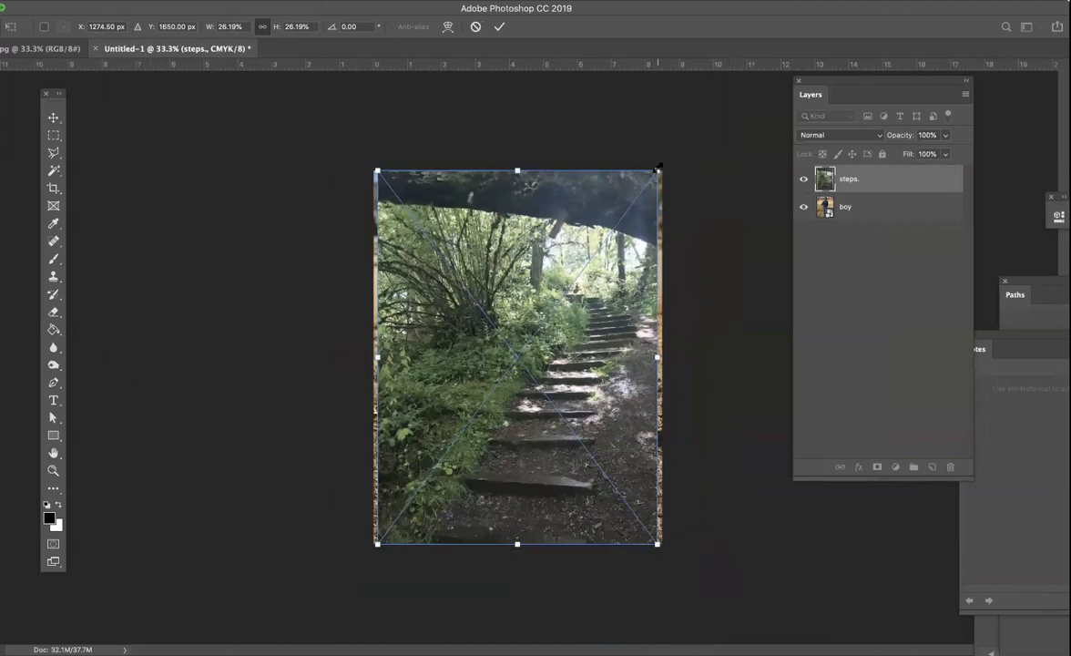
drag(658, 168, 702, 92)
drag(450, 214, 488, 238)
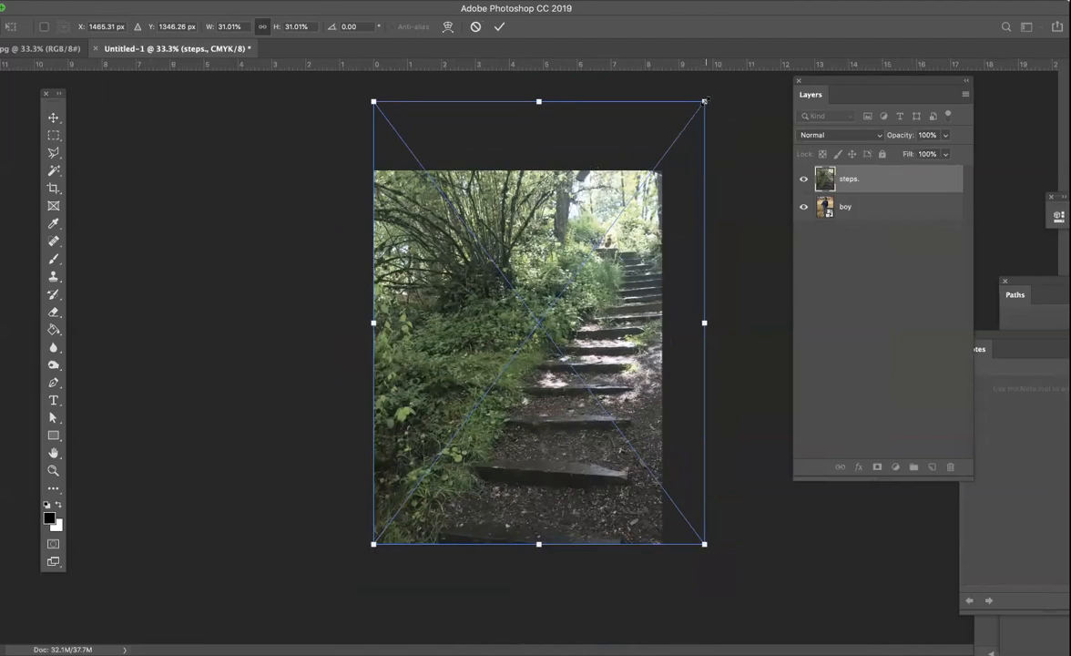
drag(704, 101, 709, 93)
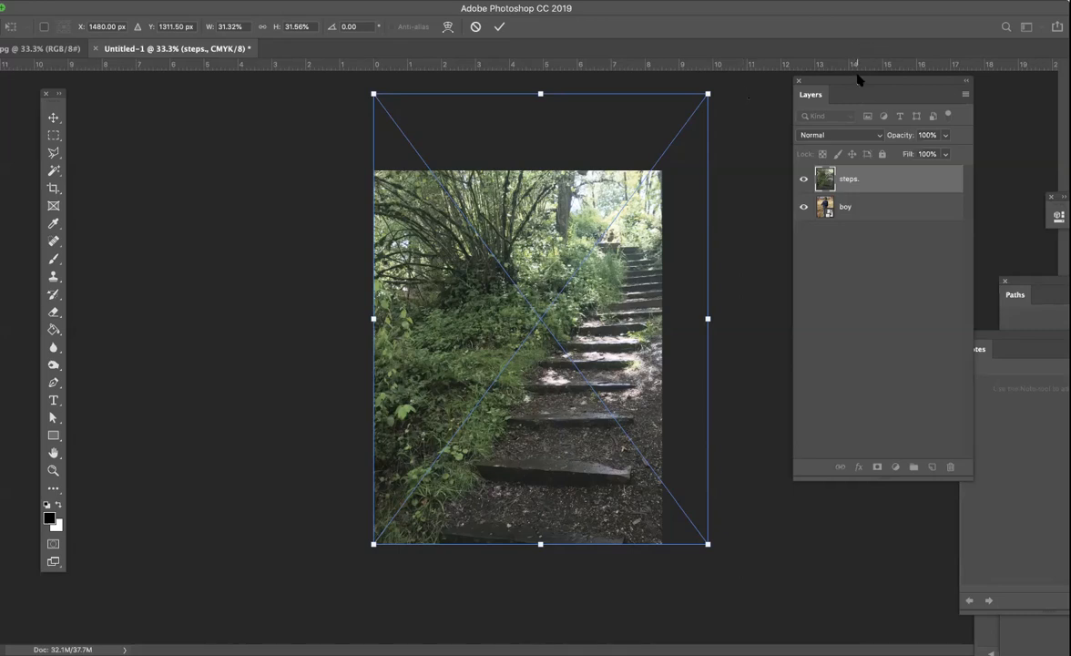
click(499, 26)
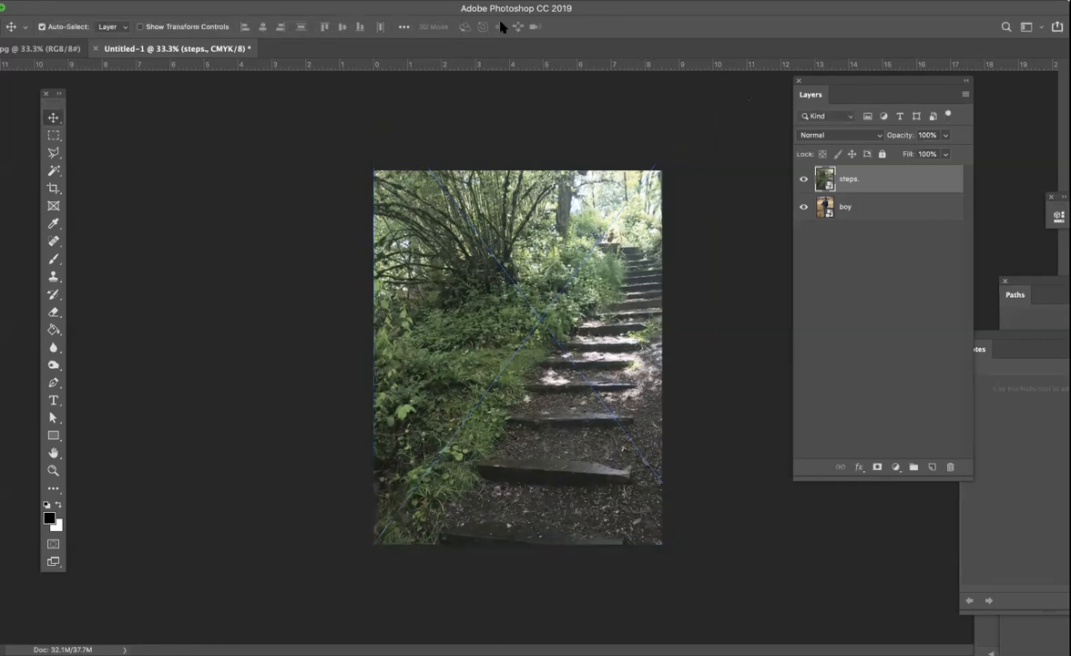
- Set the steps layer's blending mode to Color Burn at 100% opacity
drag(863, 81, 789, 113)
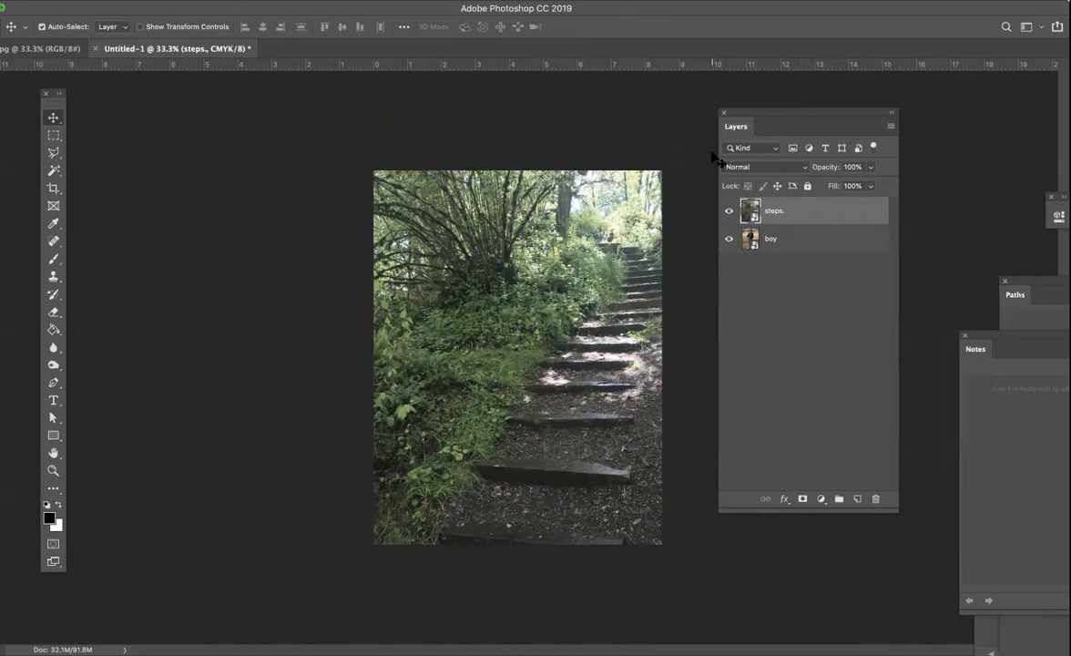
click(803, 169)
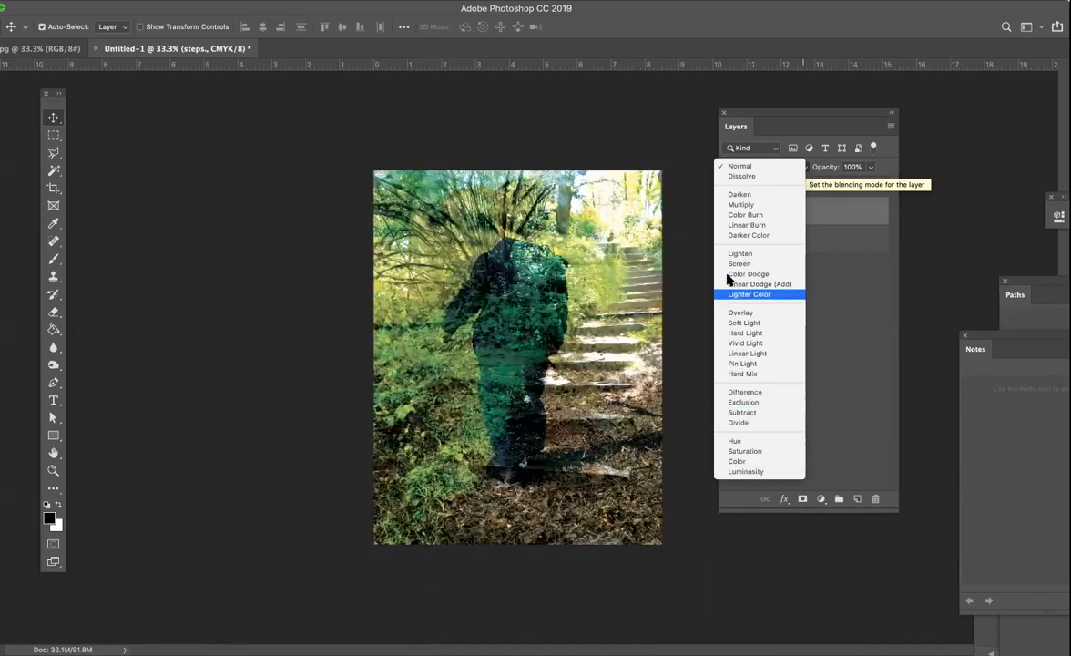
click(729, 215)
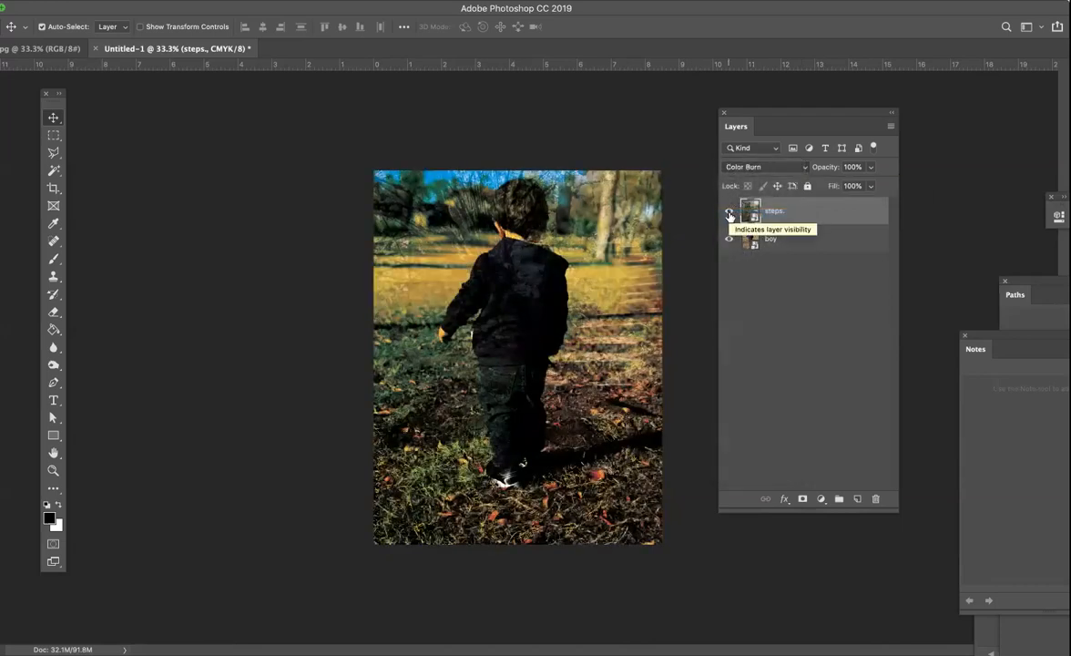
click(870, 168)
click(870, 168)
click(872, 168)
mouse_move(873, 185)
mouse_down()
mouse_move(817, 185)
mouse_move(874, 186)
mouse_up()
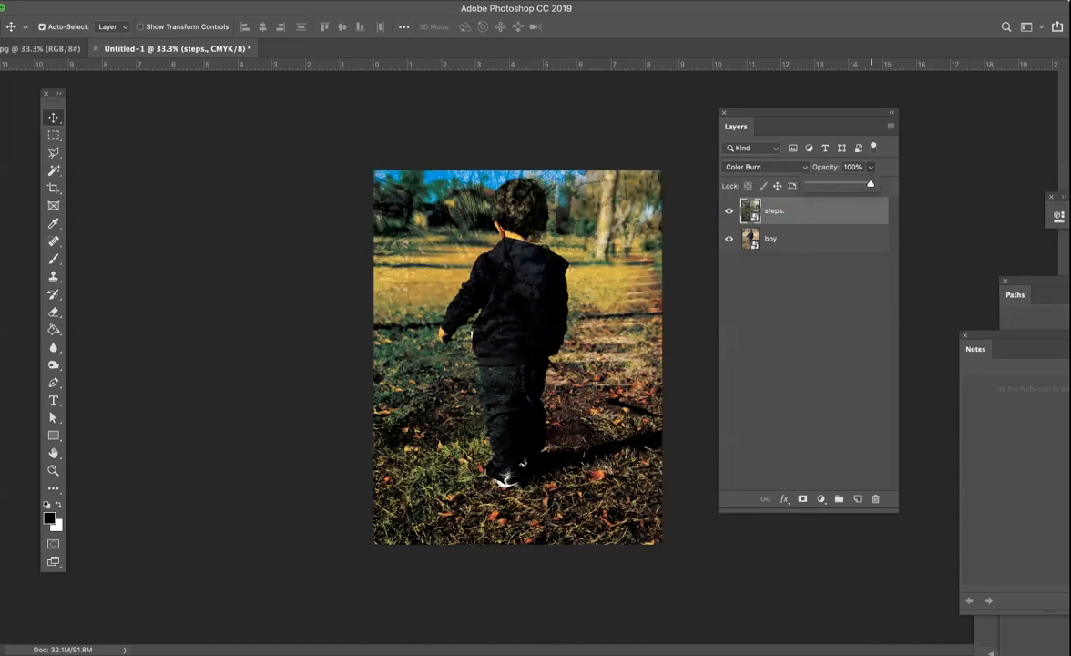
- Save the document in the Blend folder as a layered Photoshop file, named with the owner's first name plus "_Blending", with Maximize Compatibility
click(119, 1)
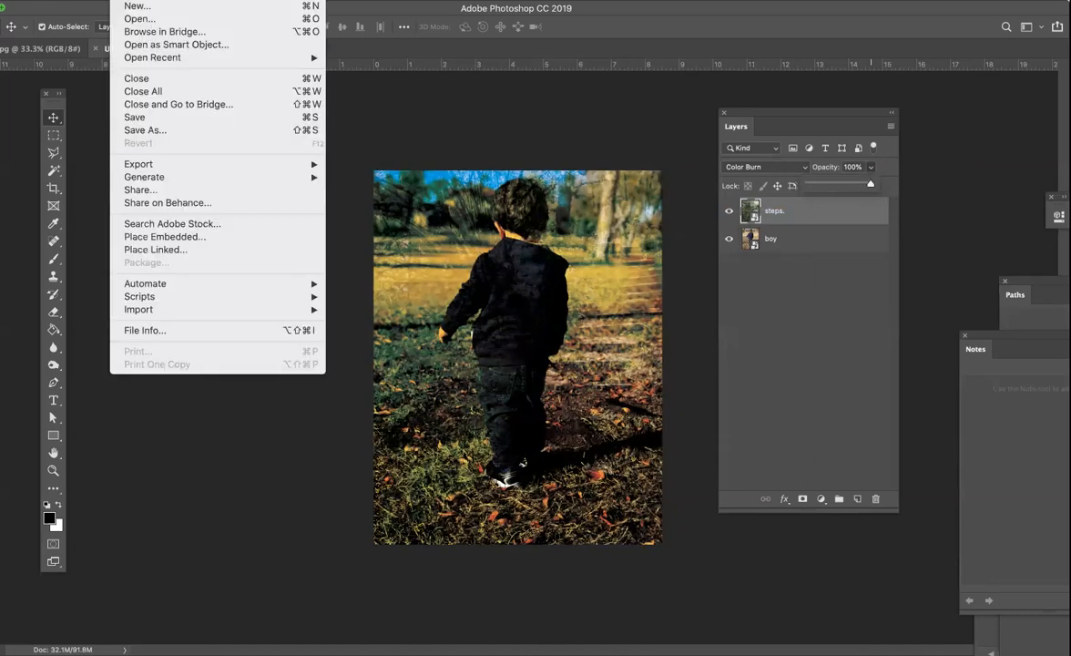
click(169, 130)
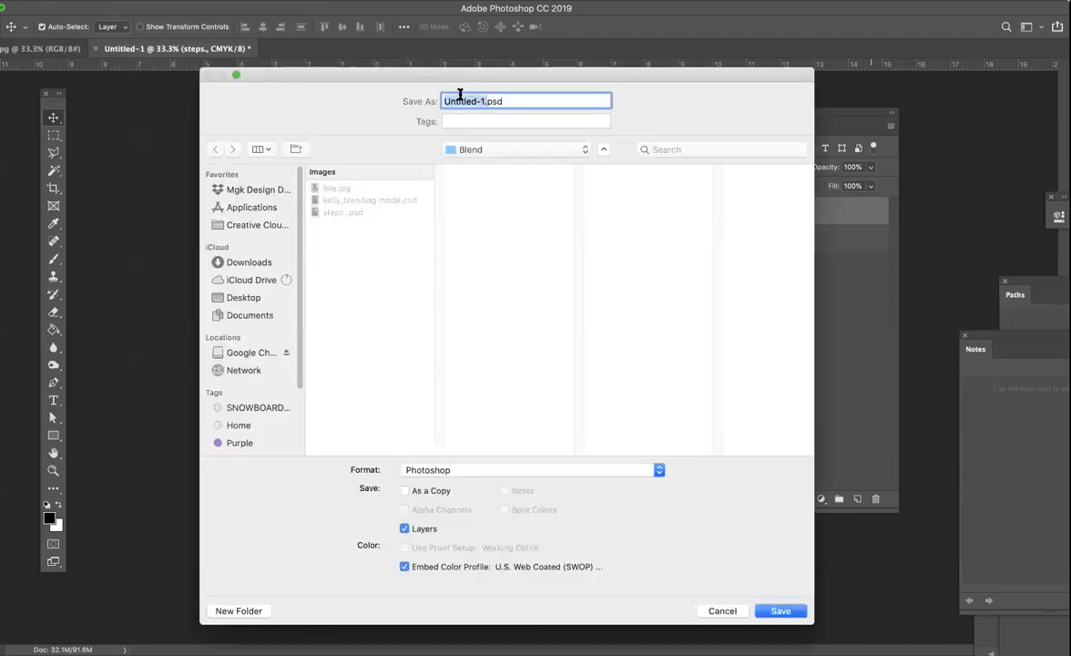
text(Kelly_Blending.)
click(783, 614)
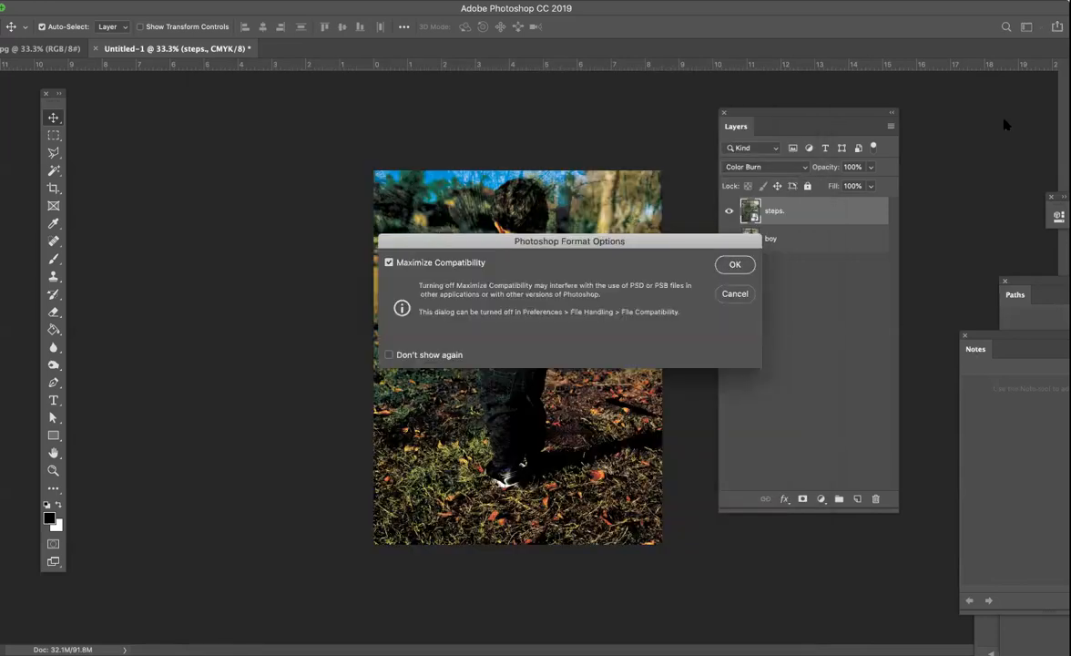
click(735, 264)
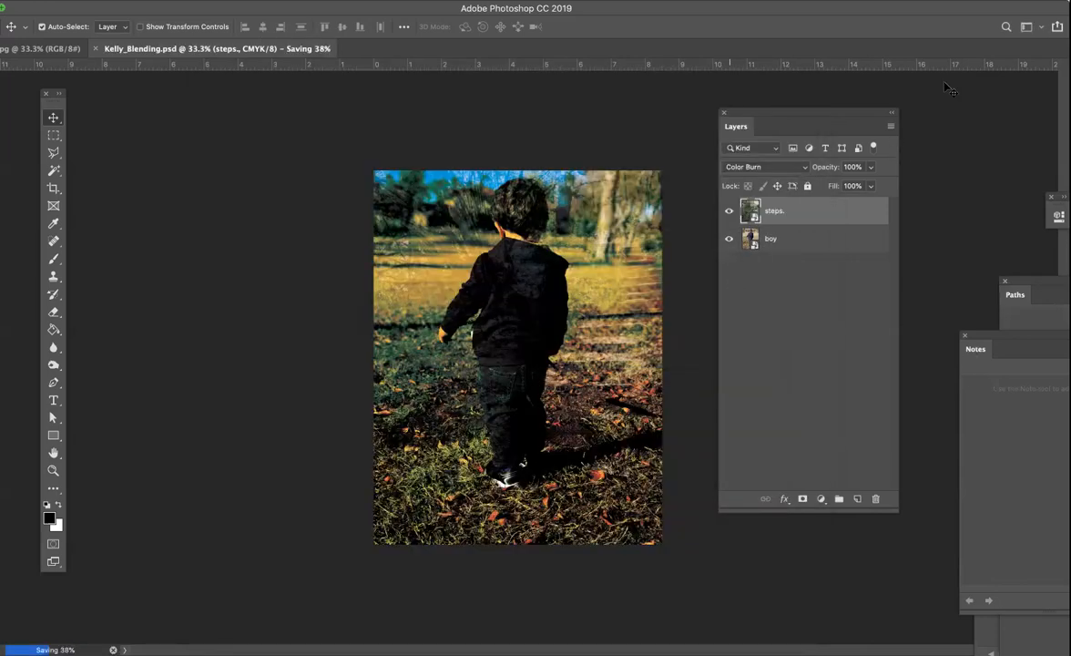